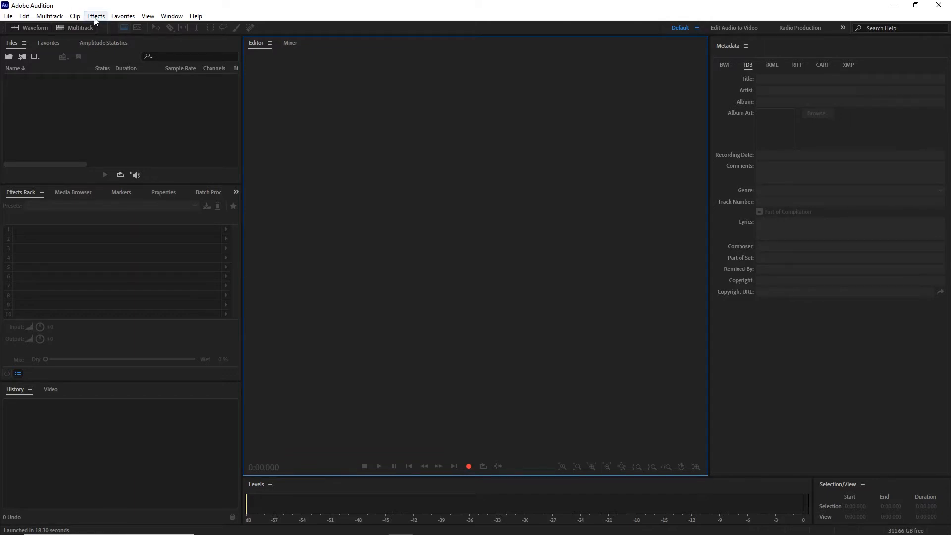
# Create a new audio file named "440 Tone" with the default format settings.
pyautogui.hotkey('ctrl', 'shift', 'n')
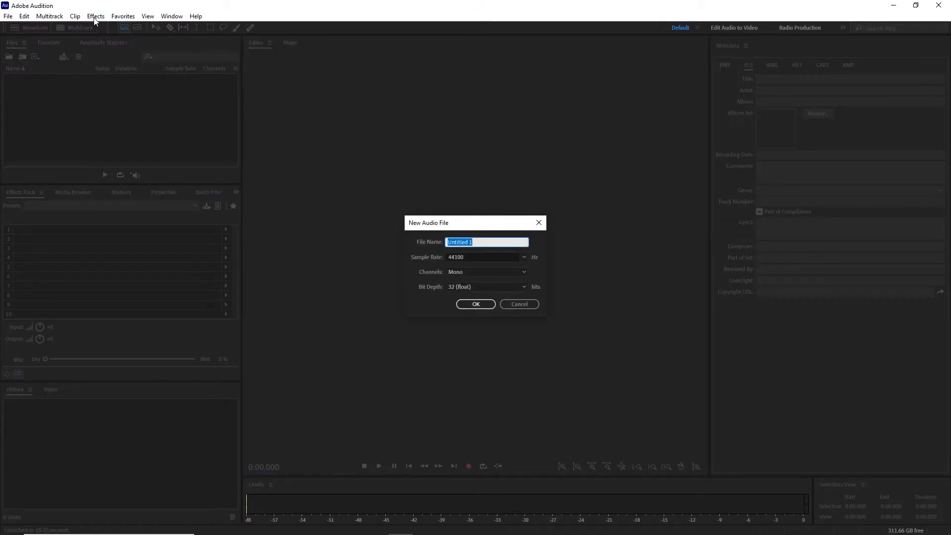
pyautogui.write('440 Tone')
pyautogui.press('Return')
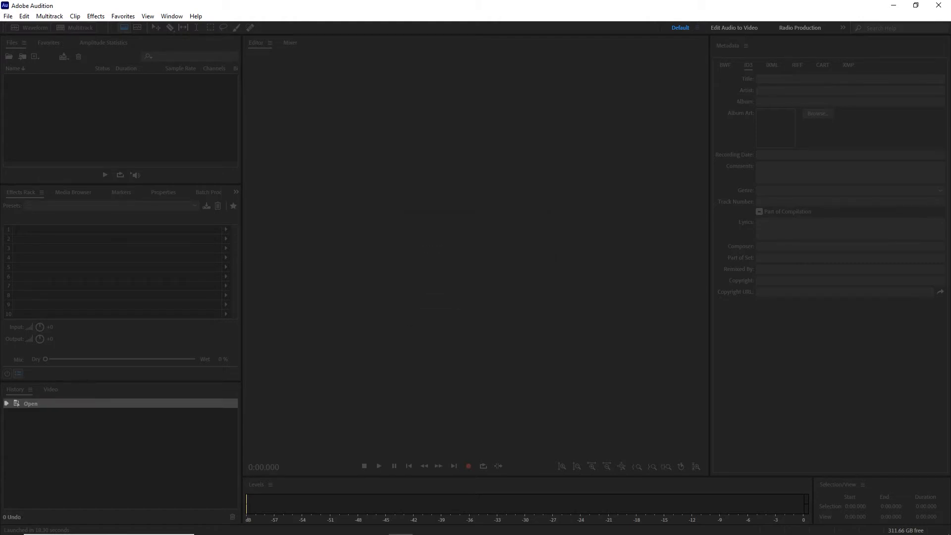
# Generate a tone with a base frequency of 440 Hz in the new audio file.
pyautogui.click(95, 18)
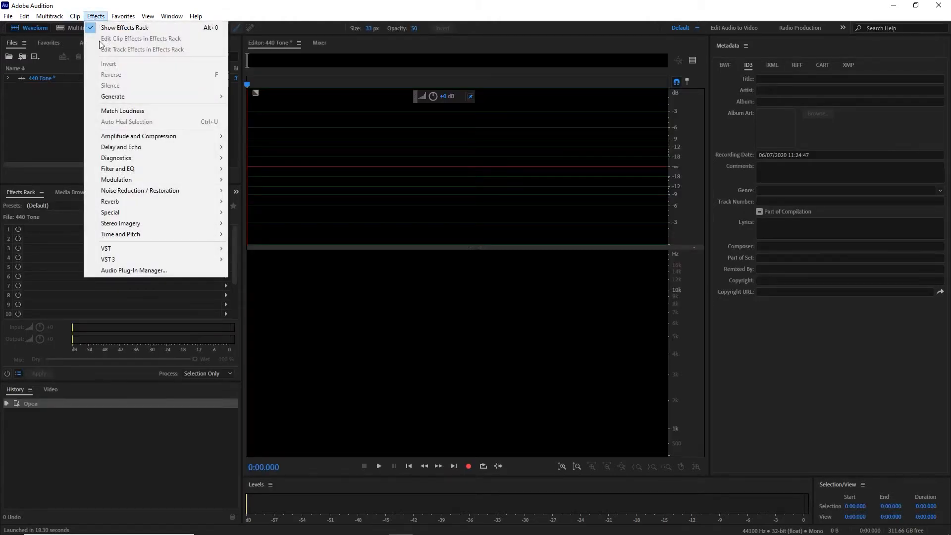
pyautogui.moveTo(155, 151)
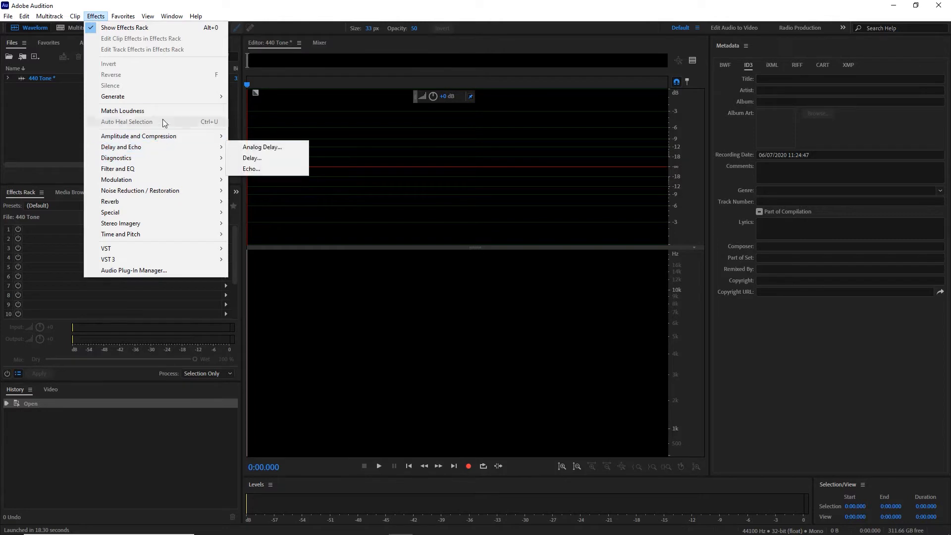
pyautogui.moveTo(179, 98)
pyautogui.click(256, 119)
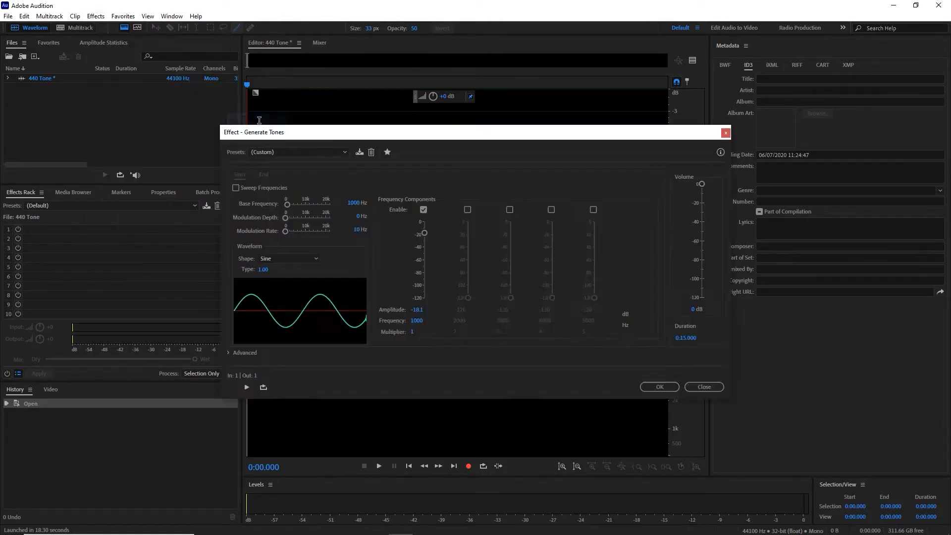
pyautogui.click(349, 204)
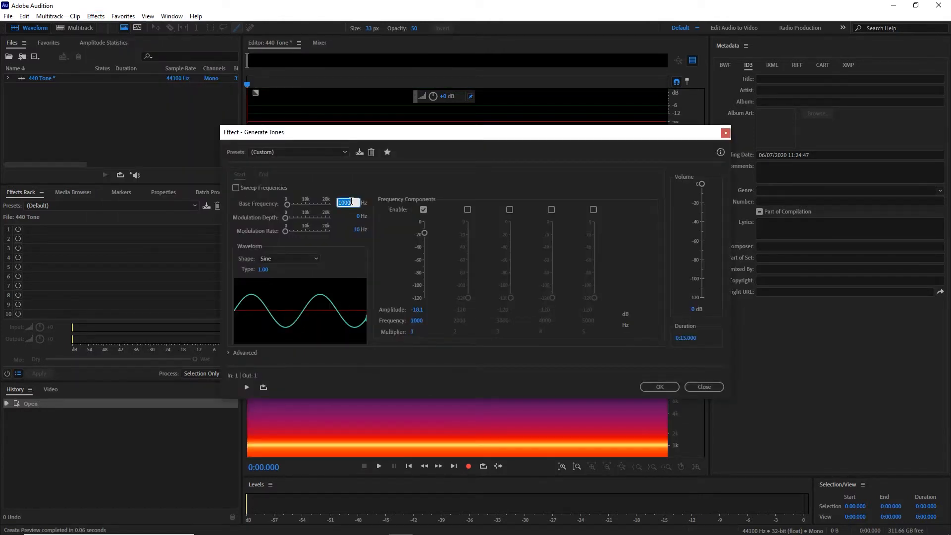
pyautogui.write('440')
pyautogui.press('Tab')
pyautogui.click(661, 387)
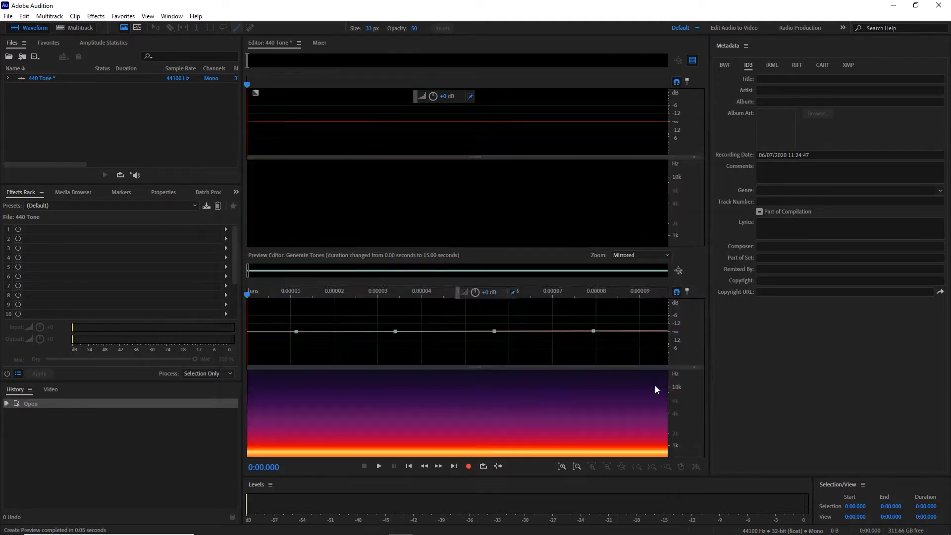
# Play back the start of the generated 440 Hz tone, stop it and clear the selection.
pyautogui.press('space')
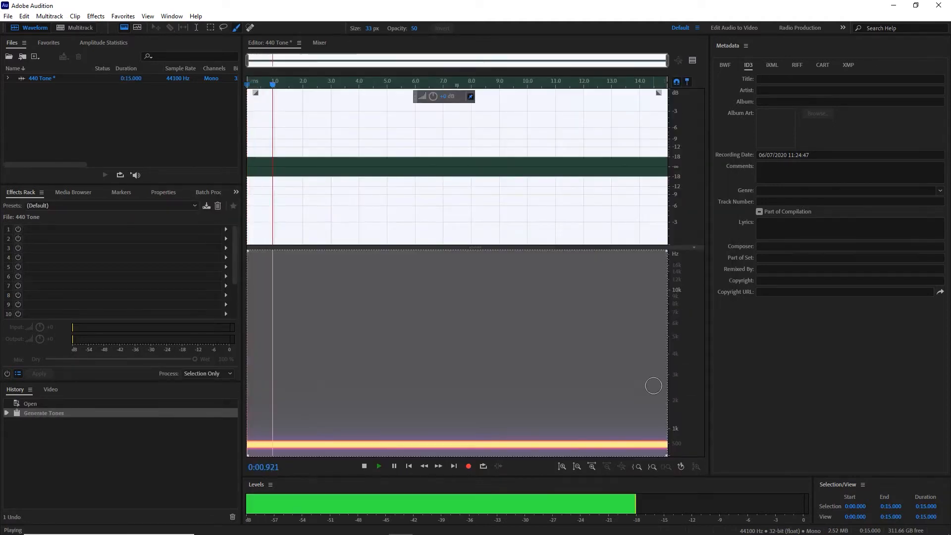
pyautogui.press('space')
pyautogui.click(653, 385)
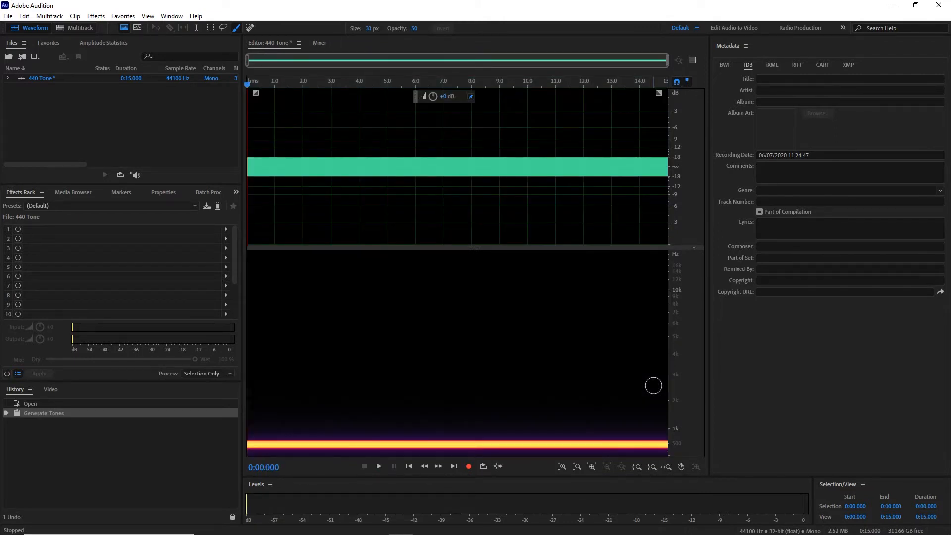
# Create another new audio file named "1k Tone" with the default format settings.
pyautogui.hotkey('ctrl', 'shift', 'n')
pyautogui.write('1k')
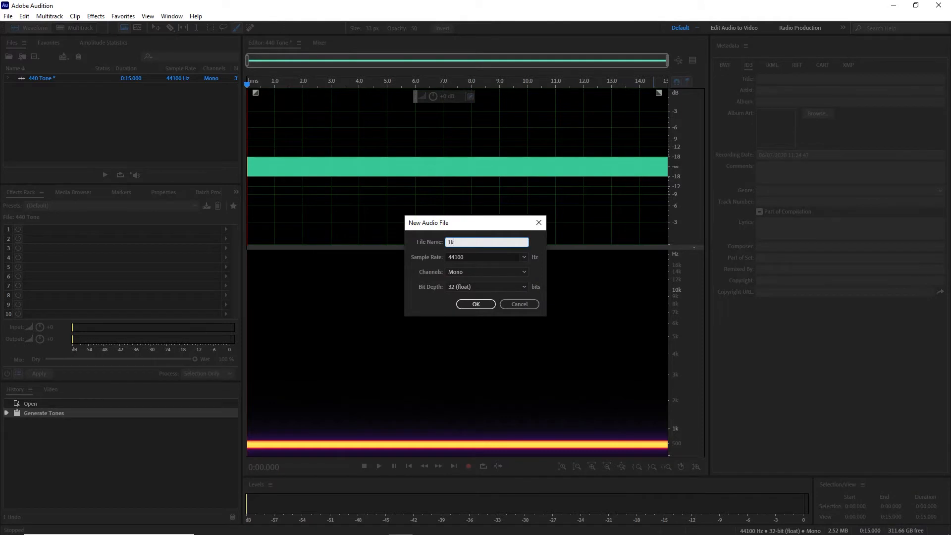
pyautogui.write(' Tone')
pyautogui.press('Return')
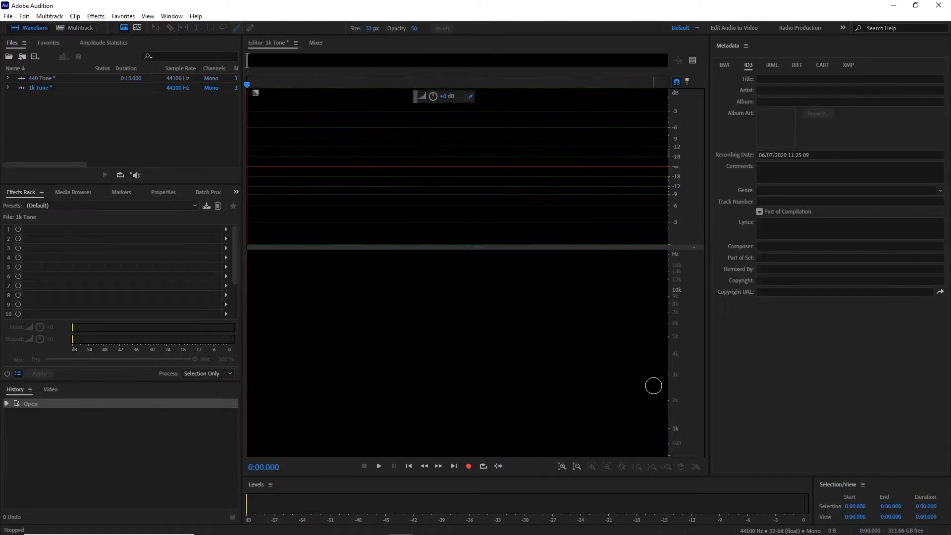
# Generate a tone with a base frequency of 1000 Hz in the 1k Tone file and play it briefly.
pyautogui.click(95, 16)
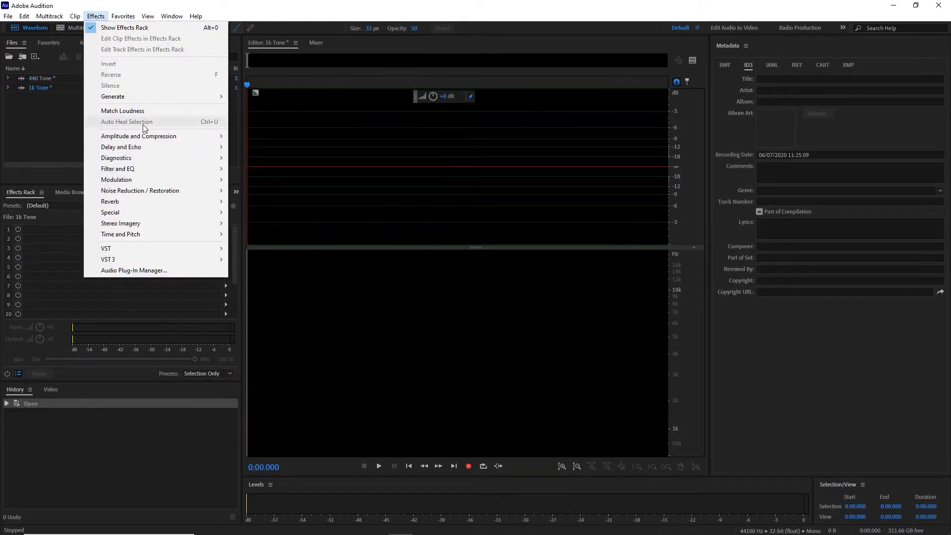
pyautogui.moveTo(149, 95)
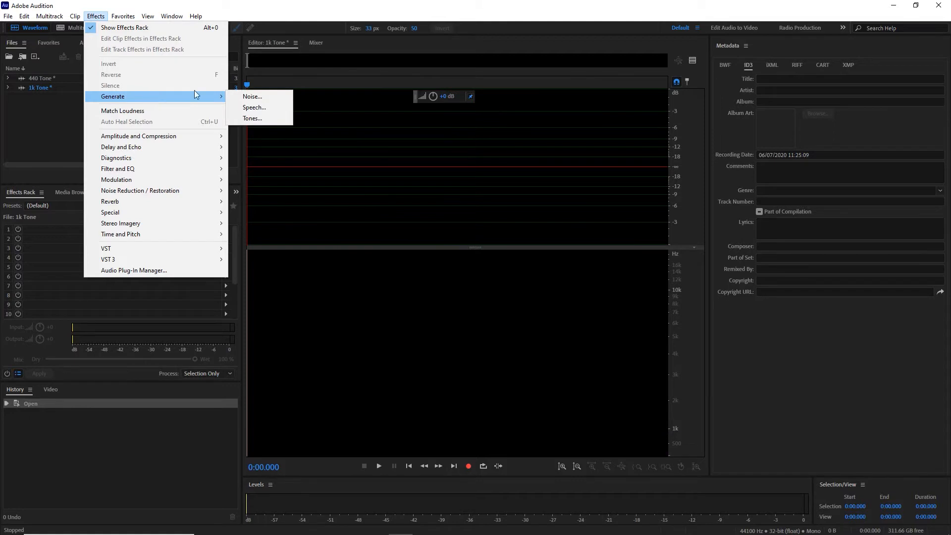
pyautogui.click(257, 117)
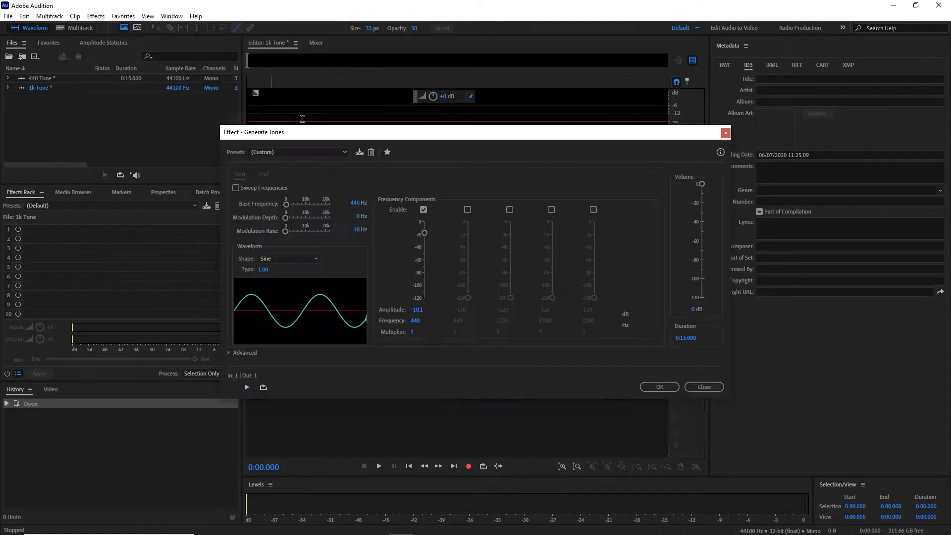
pyautogui.click(355, 204)
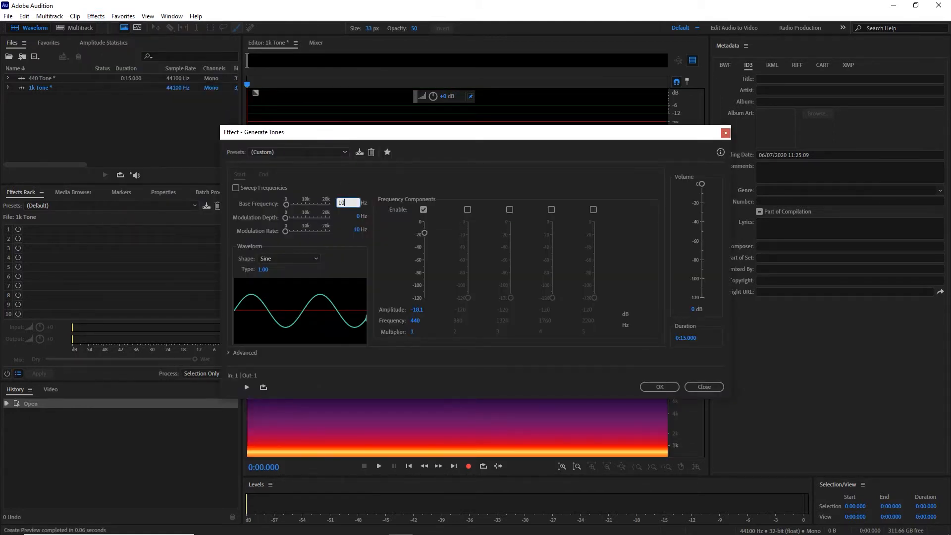
pyautogui.press('Tab')
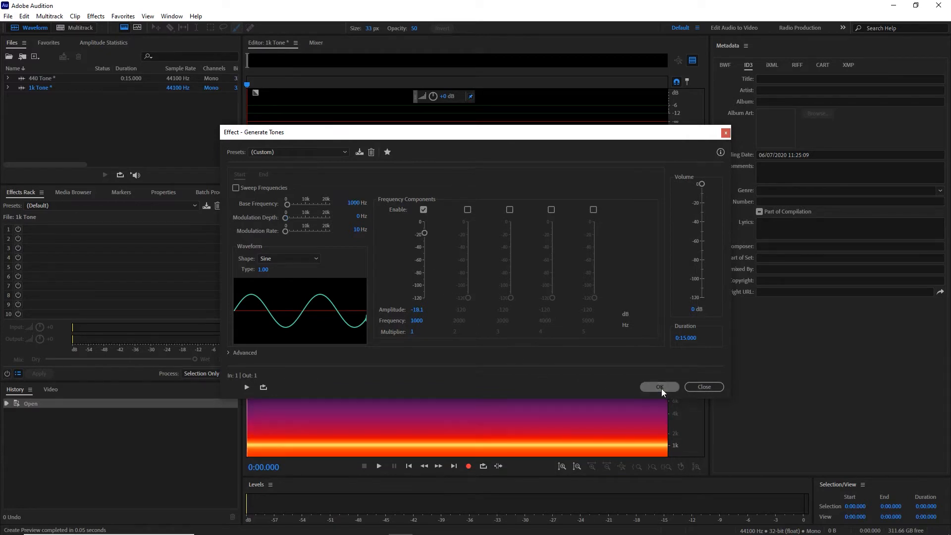
pyautogui.click(660, 387)
pyautogui.press('space')
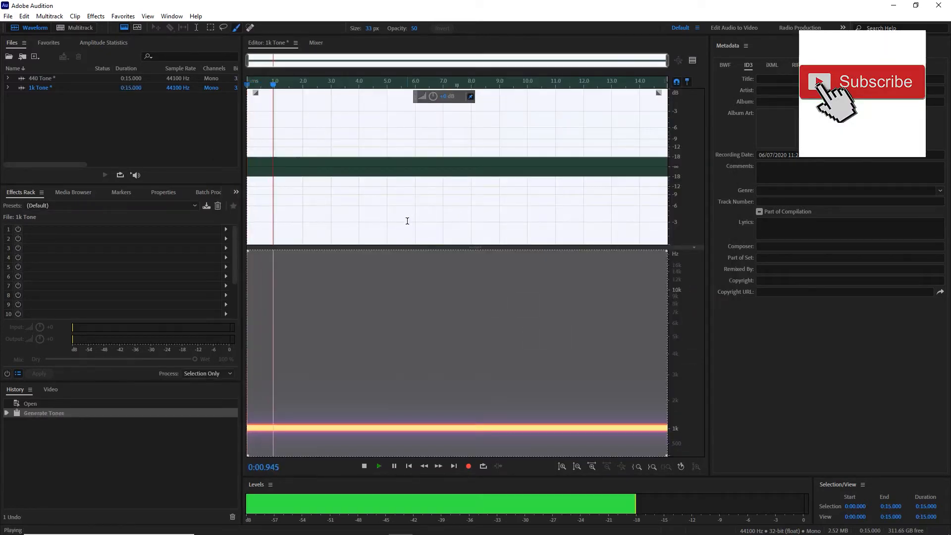
pyautogui.press('space')
# Create a third audio file named "Sweeping Tone" with the default format settings.
pyautogui.hotkey('ctrl', 'shift', 'n')
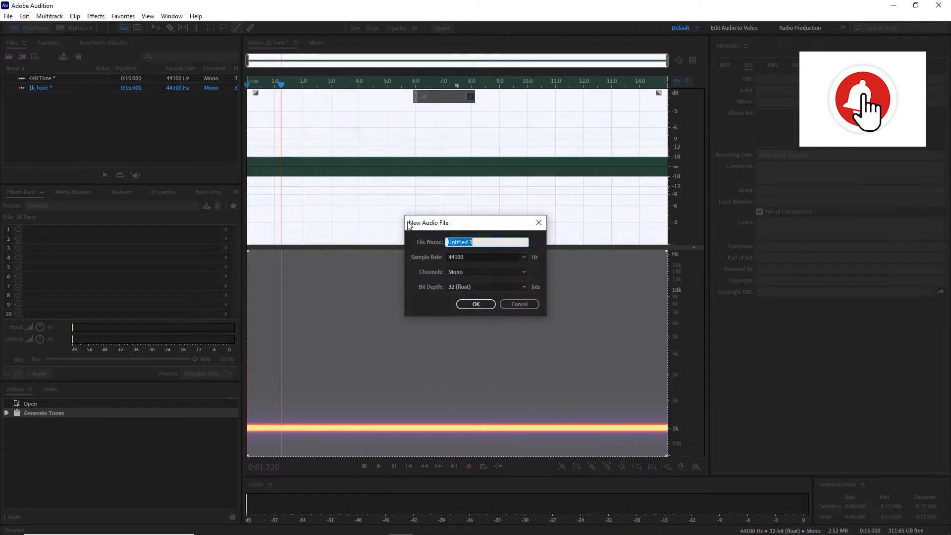
pyautogui.write('Sweeping Tone')
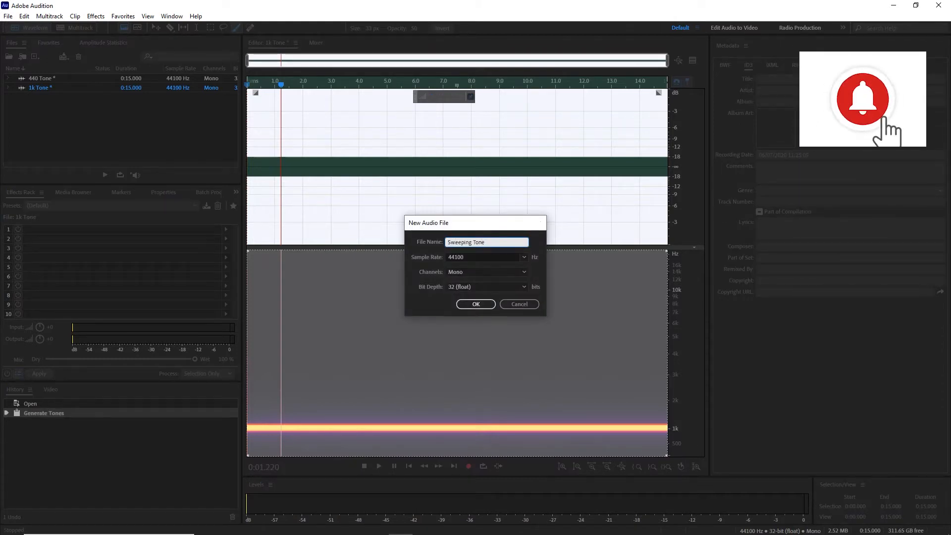
pyautogui.press('Return')
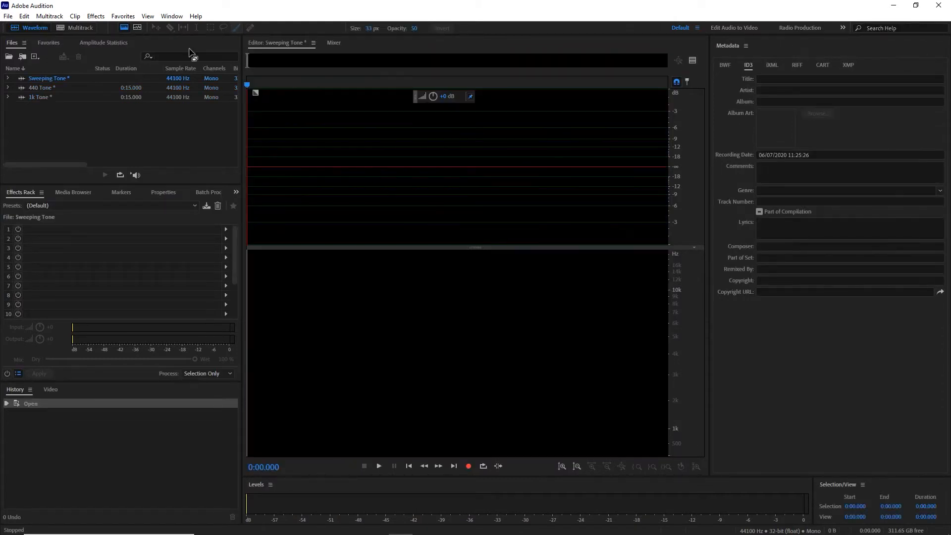
# Generate a tone with Sweep Frequencies enabled and a start base frequency of 440 Hz in the Sweeping Tone file, and play it.
pyautogui.click(96, 16)
pyautogui.moveTo(126, 96)
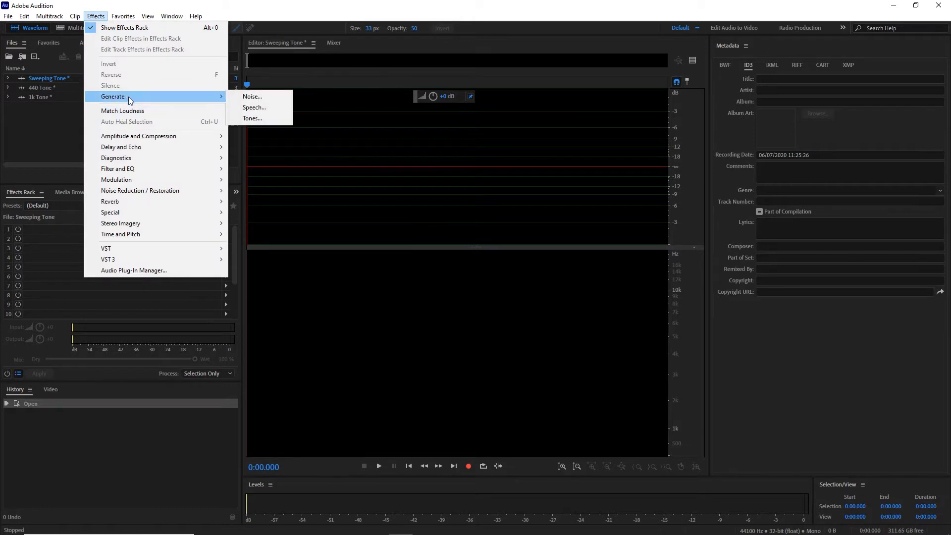
pyautogui.click(261, 117)
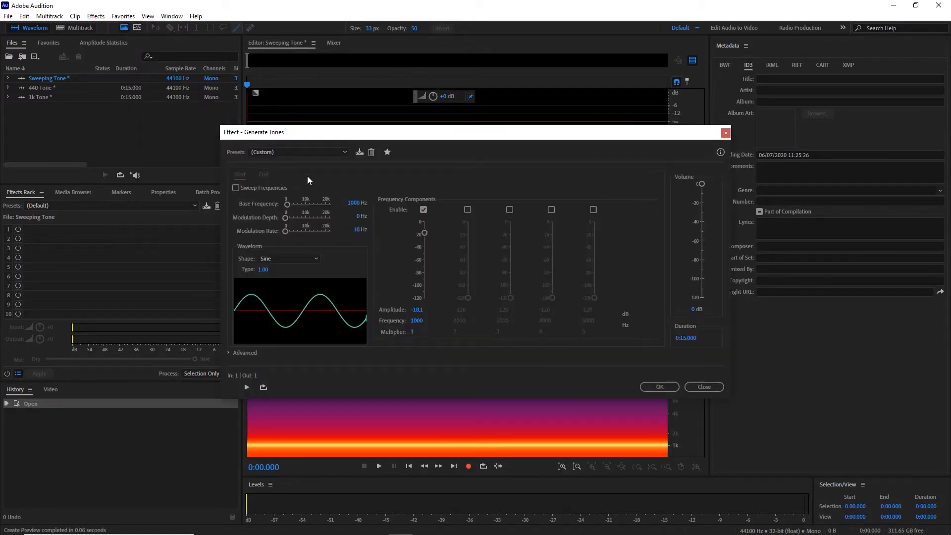
pyautogui.click(235, 188)
pyautogui.click(265, 175)
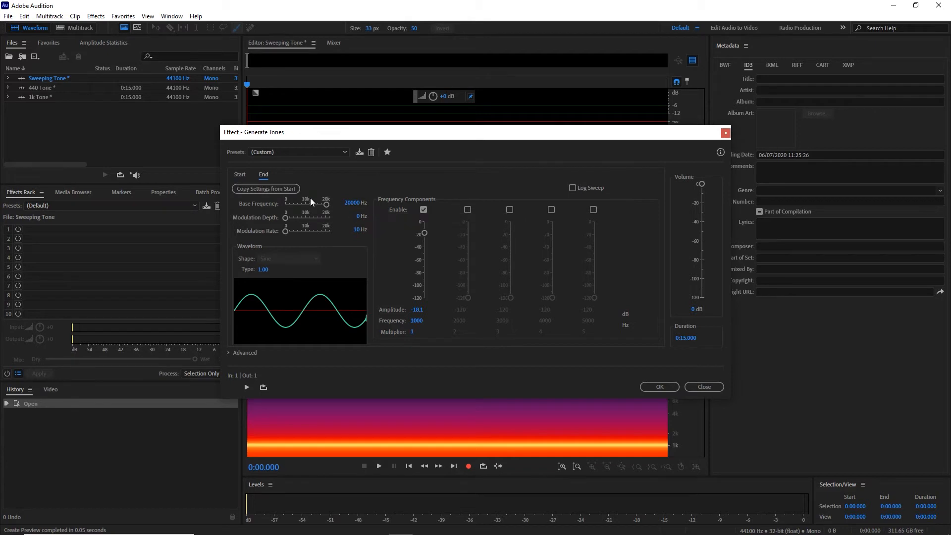
pyautogui.click(236, 177)
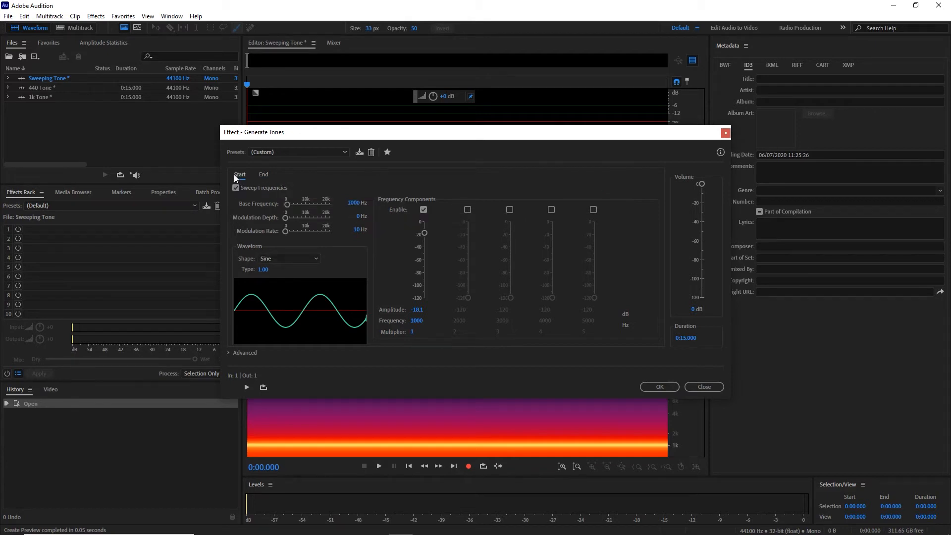
pyautogui.click(354, 203)
pyautogui.press('Return')
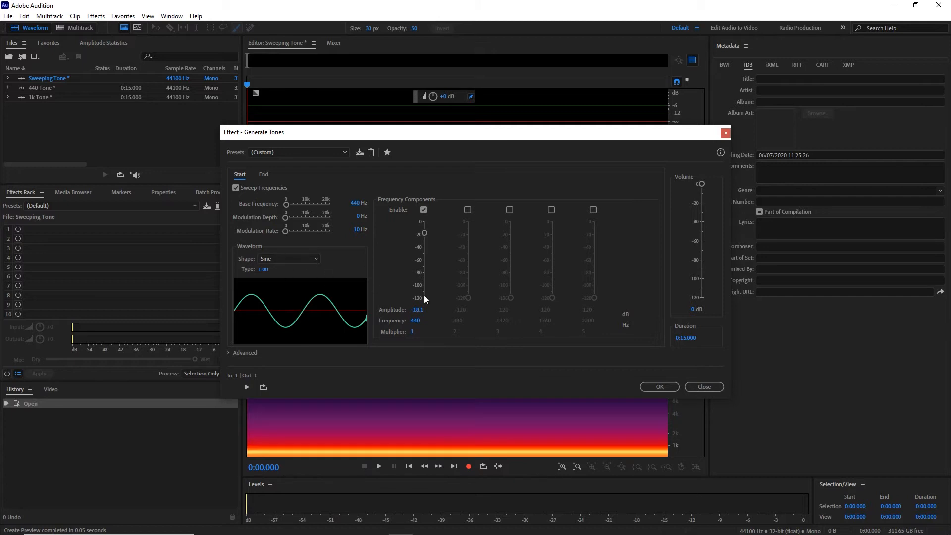
pyautogui.click(664, 388)
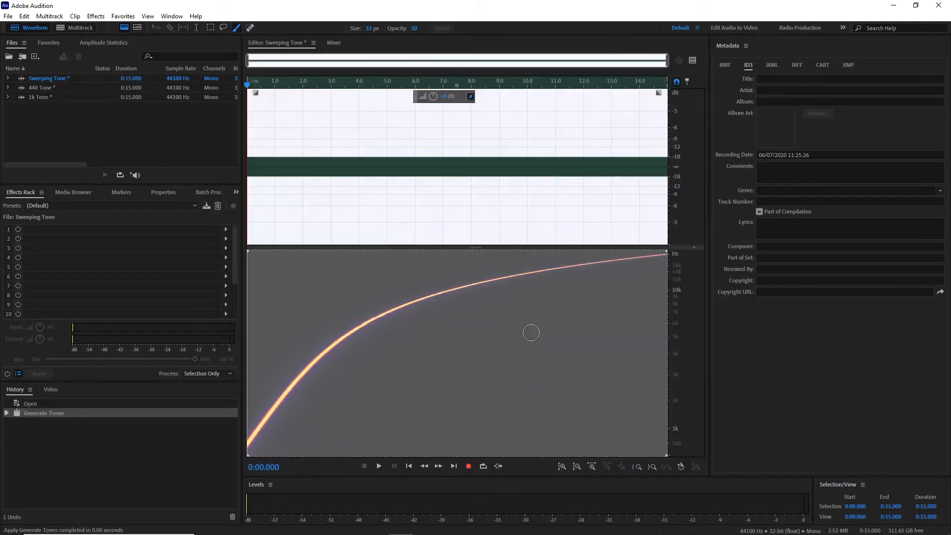
pyautogui.press('space')
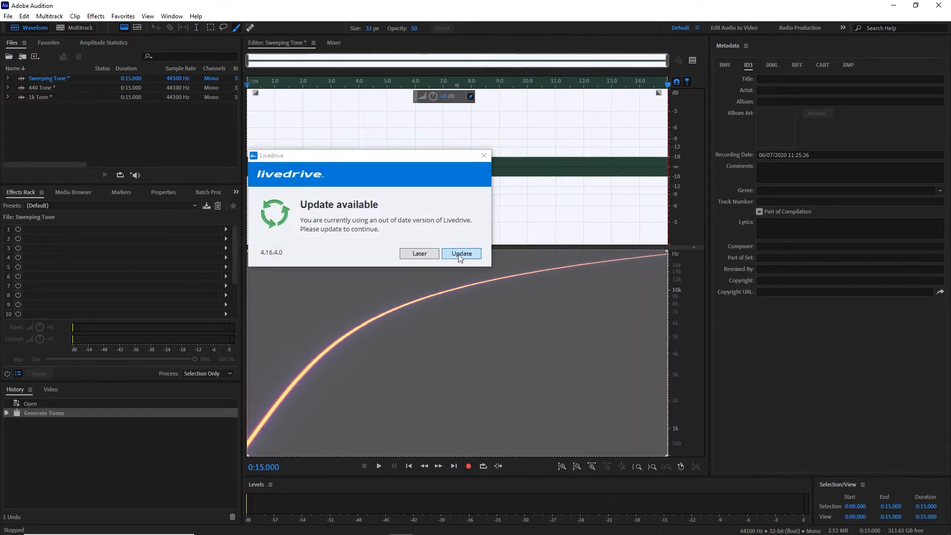
# Accept the Livedrive update and minimize its download window.
pyautogui.click(462, 253)
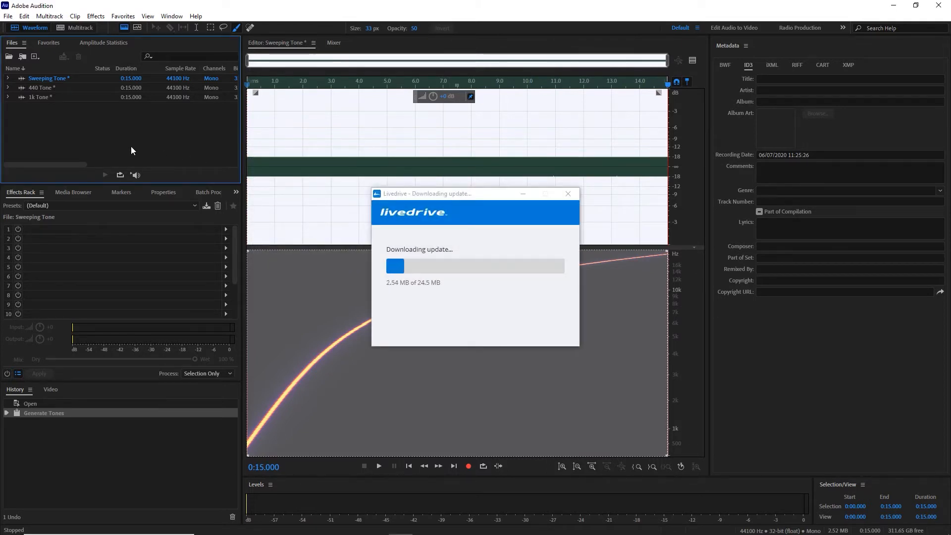
pyautogui.click(524, 195)
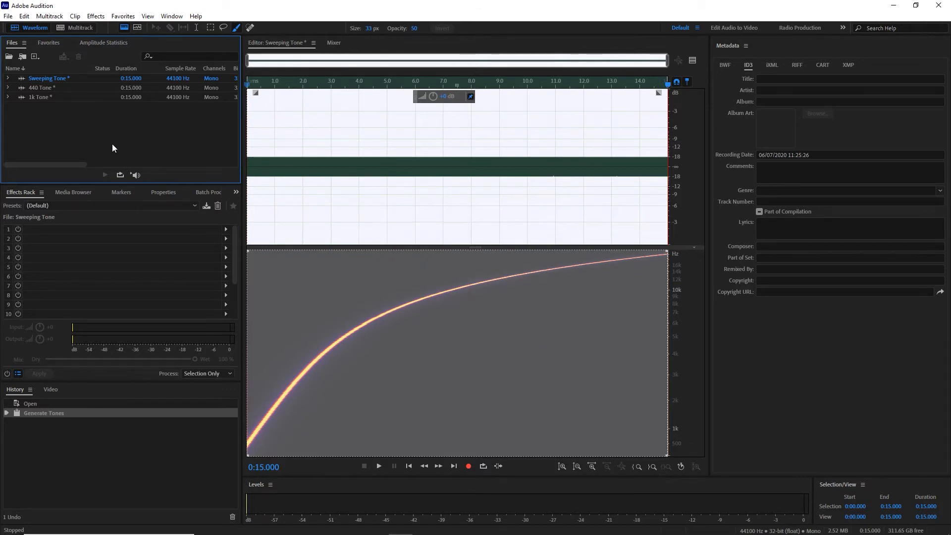
pyautogui.hotkey('ctrl', 'shift', 'n')
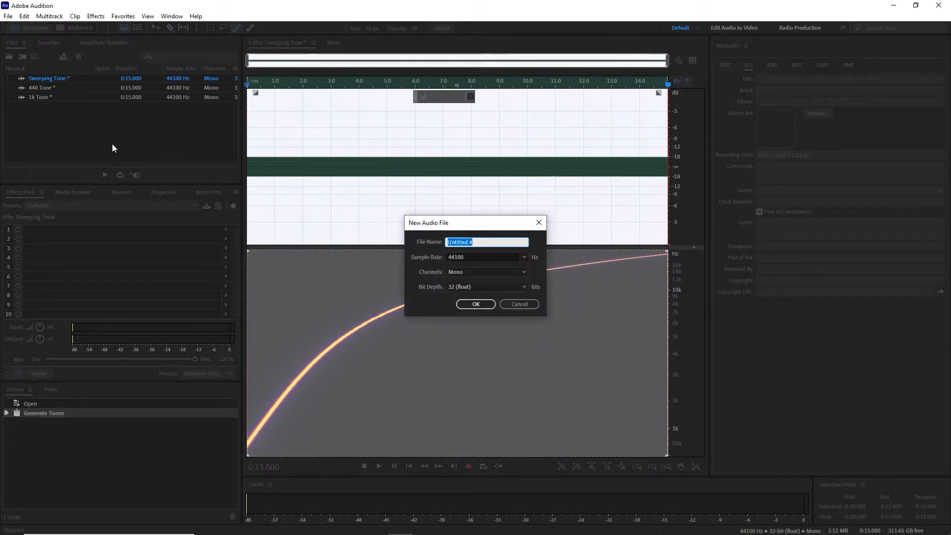
pyautogui.press('Escape')
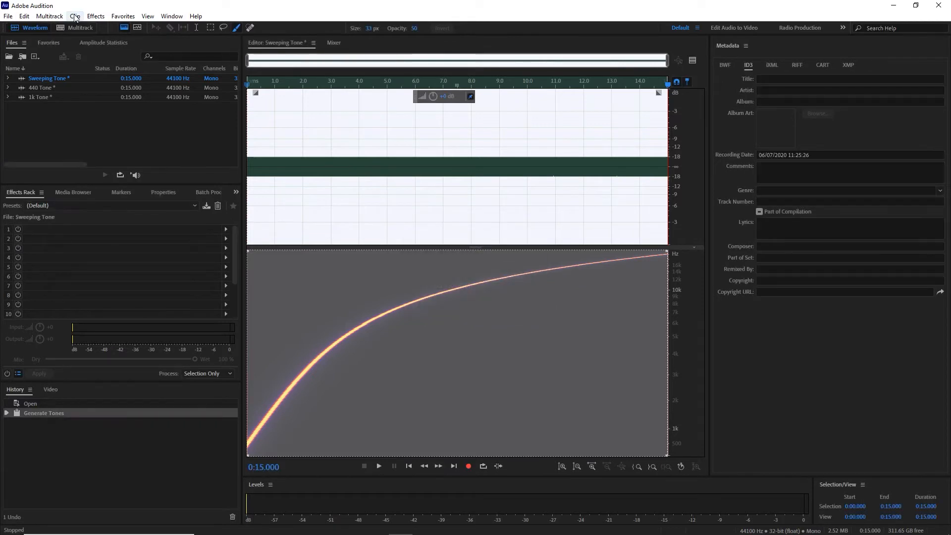
pyautogui.click(95, 16)
pyautogui.moveTo(149, 96)
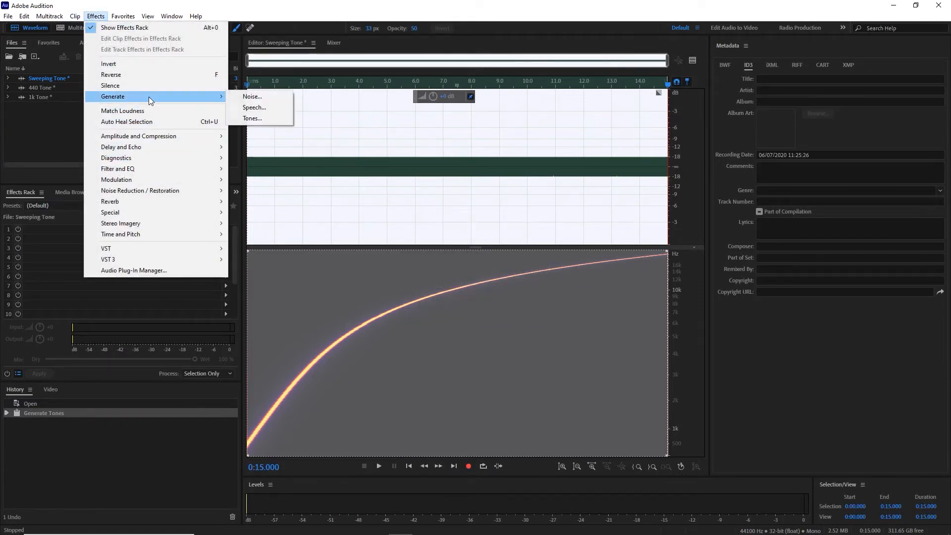
pyautogui.click(261, 107)
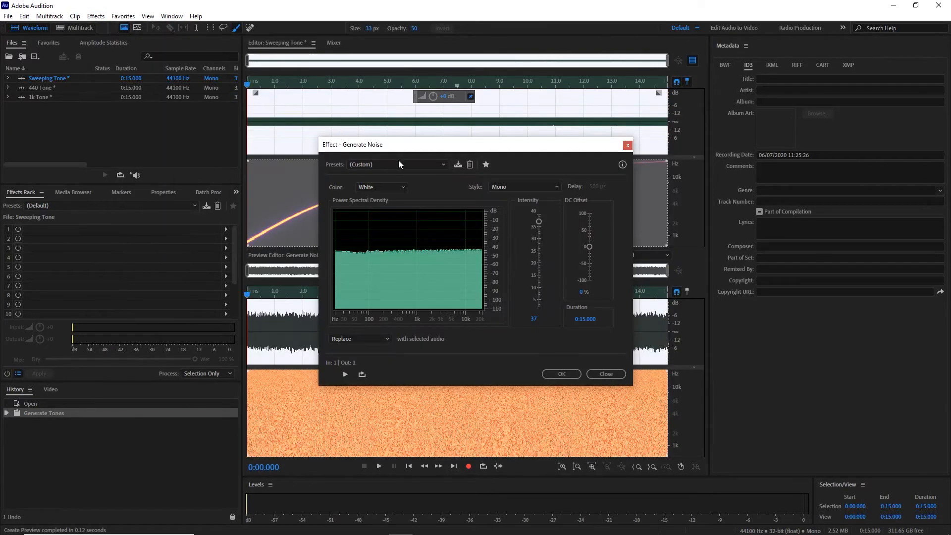
pyautogui.click(394, 187)
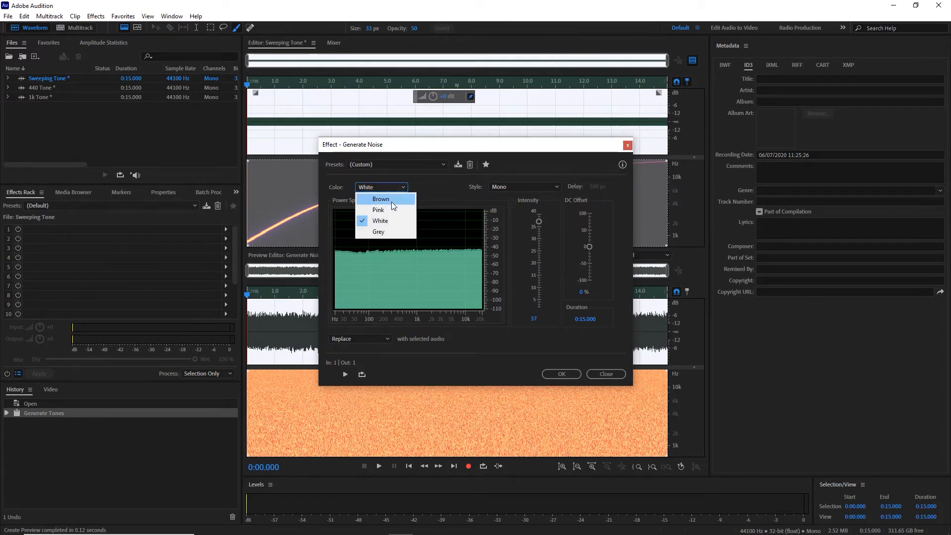
pyautogui.click(606, 374)
pyautogui.click(86, 132)
# Create a new audio file named "White Noise" at 44100 Hz, Mono, 32 (float).
pyautogui.hotkey('ctrl', 'shift', 'n')
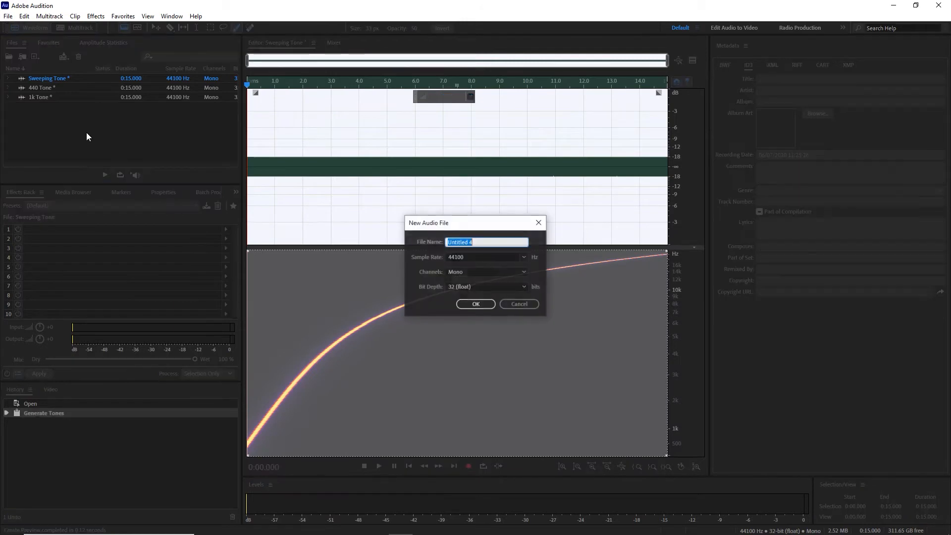
pyautogui.write('White Noise')
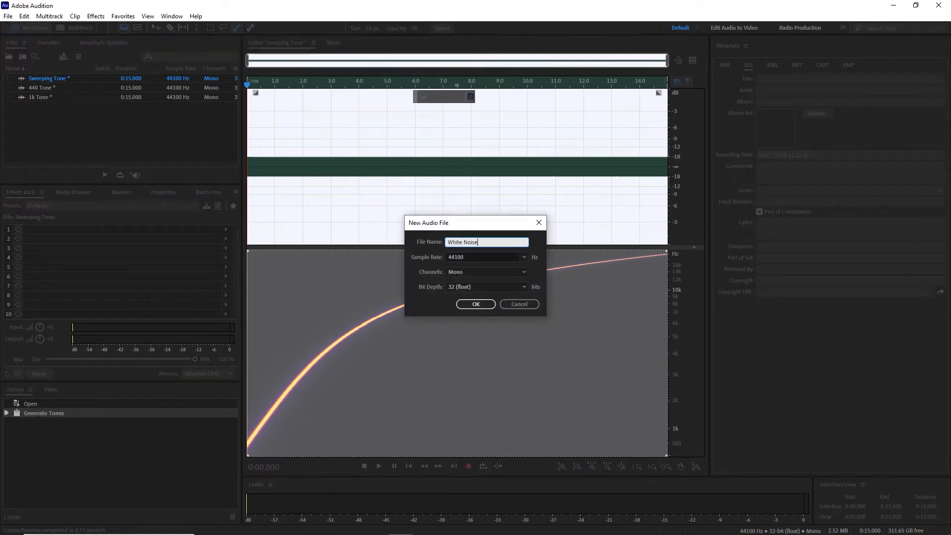
pyautogui.press('Return')
# Generate 10 seconds of mono white noise in the White Noise file and play it briefly.
pyautogui.click(95, 17)
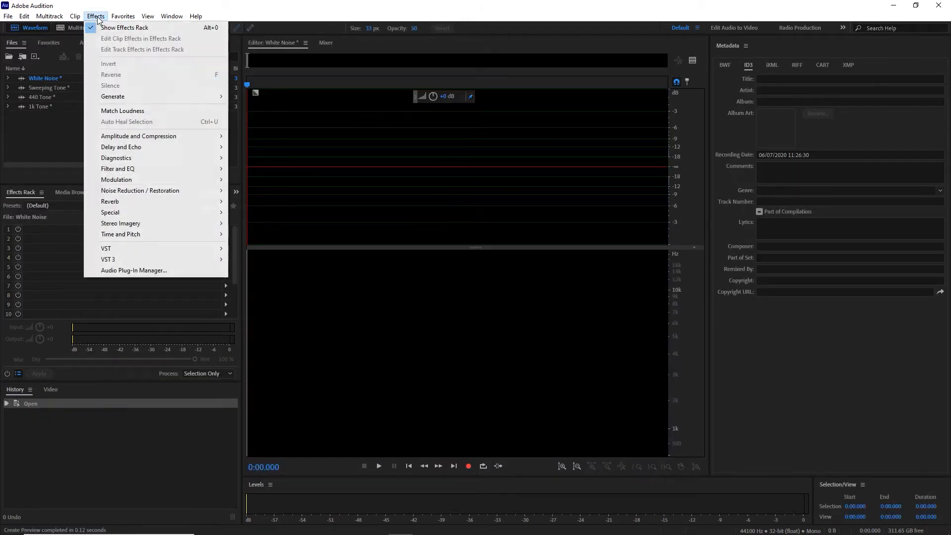
pyautogui.moveTo(140, 96)
pyautogui.click(254, 96)
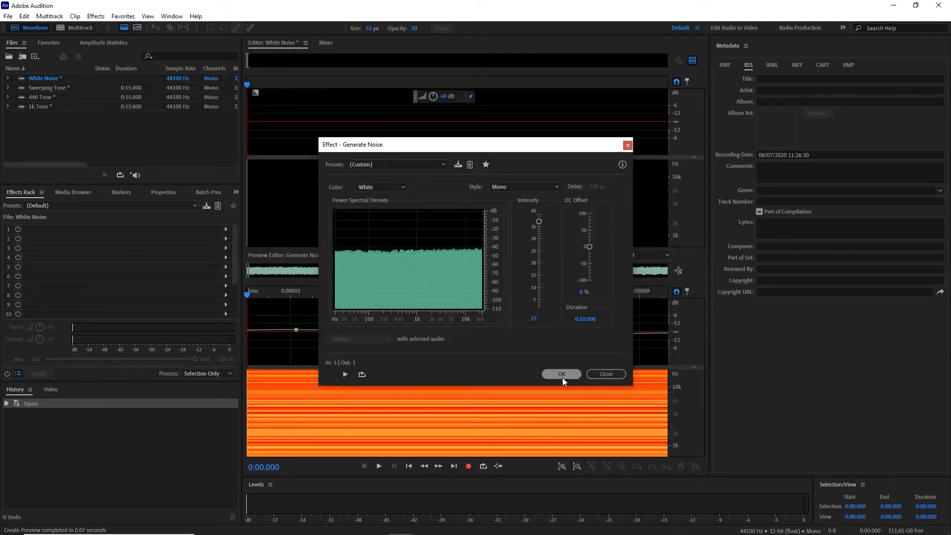
pyautogui.click(561, 375)
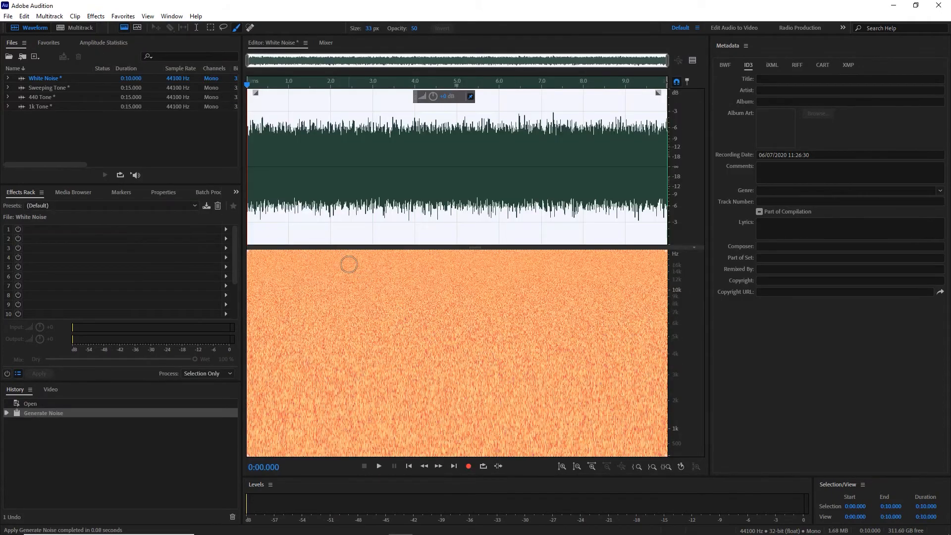
pyautogui.press('space')
pyautogui.press('space')
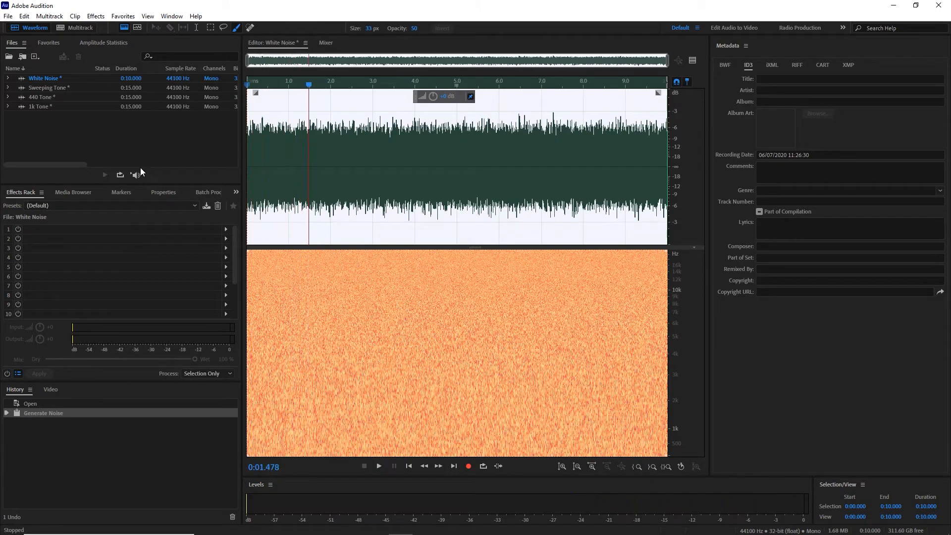
# Create a new audio file named "Brown Noise" with the default format settings.
pyautogui.click(112, 134)
pyautogui.hotkey('ctrl', 'shift', 'n')
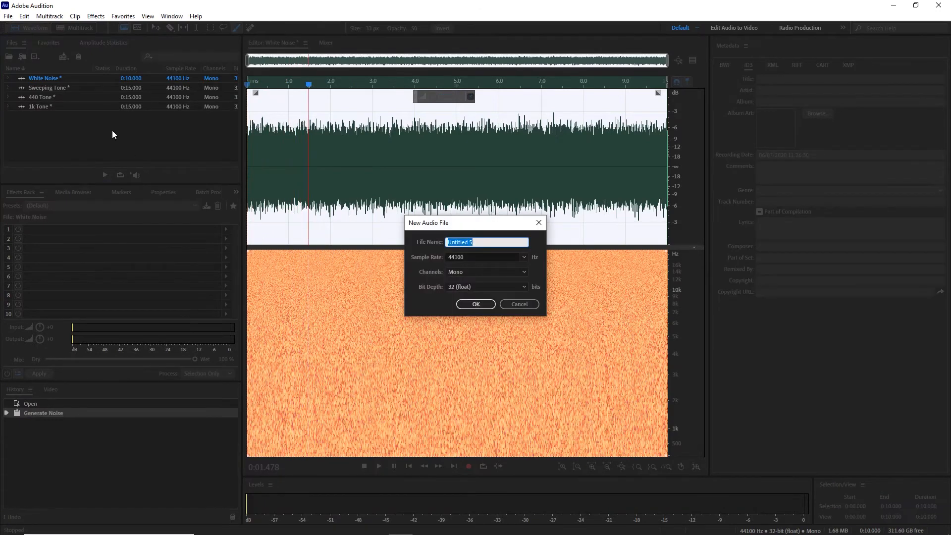
pyautogui.write('Brown Noise')
pyautogui.press('Return')
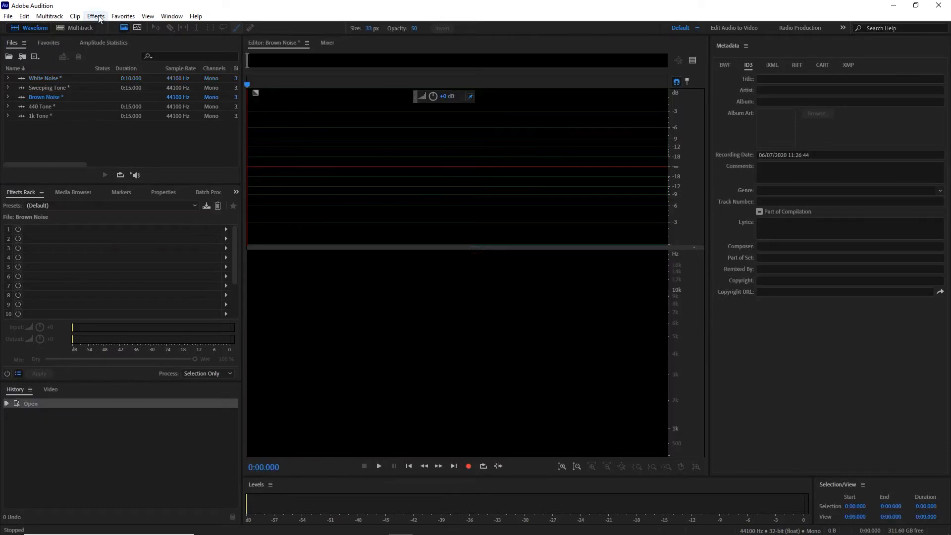
# Generate 10 seconds of noise with the color set to Brown in the Brown Noise file and play it briefly.
pyautogui.click(96, 15)
pyautogui.moveTo(164, 96)
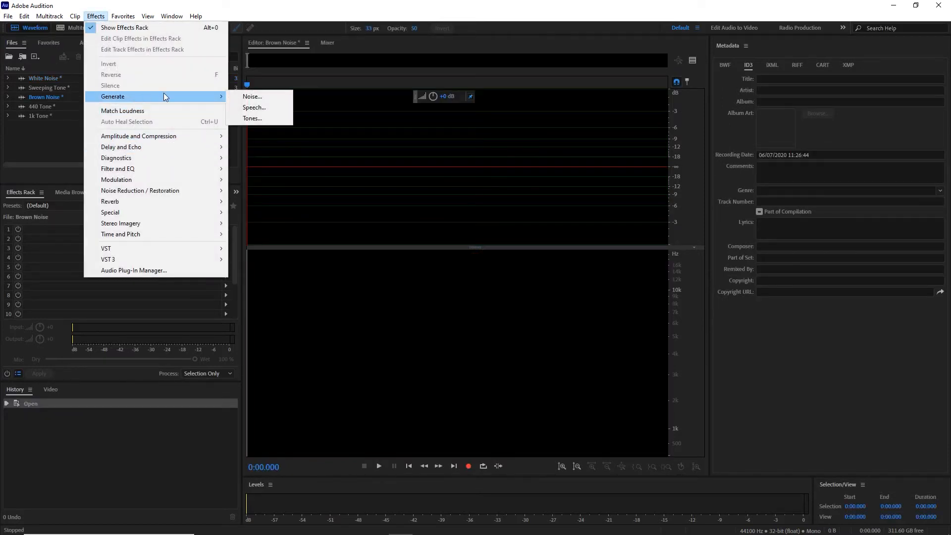
pyautogui.click(257, 95)
pyautogui.click(382, 187)
pyautogui.click(375, 209)
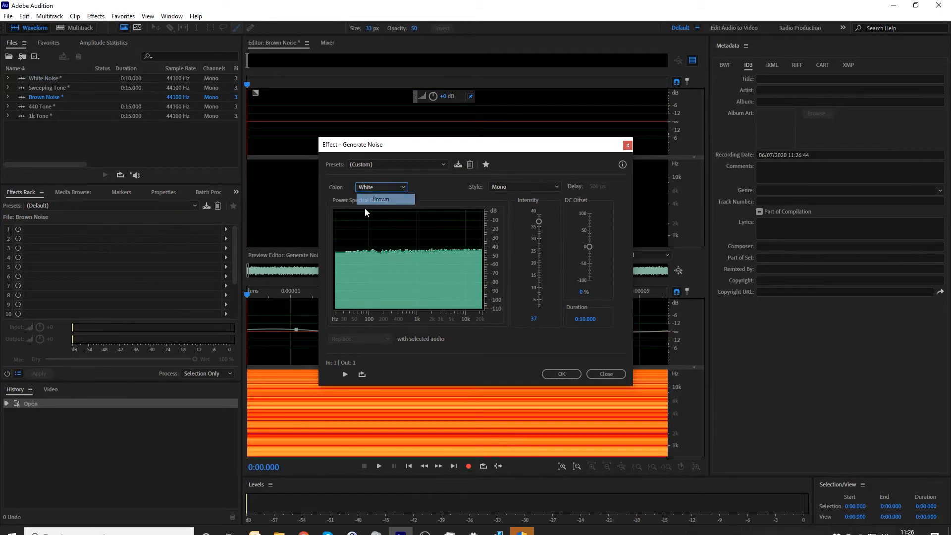
pyautogui.click(563, 374)
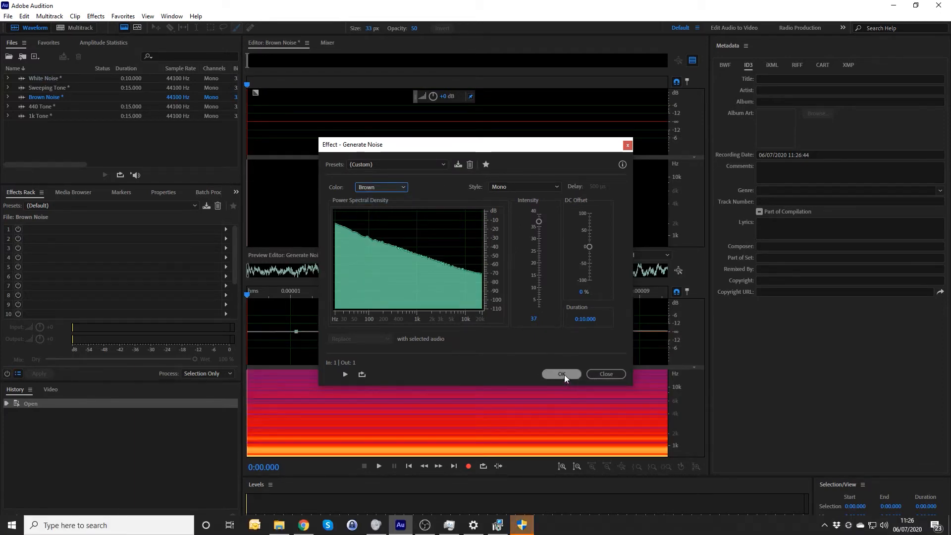
pyautogui.press('space')
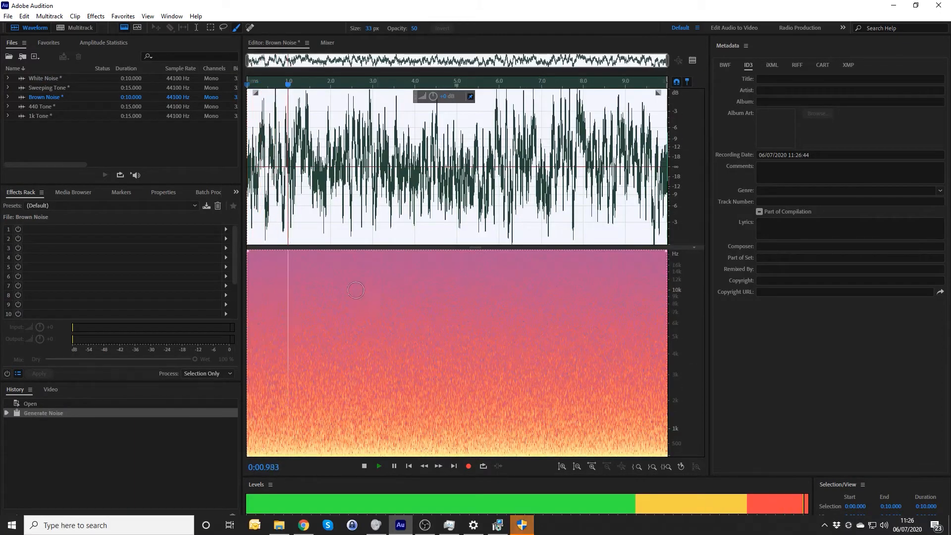
pyautogui.press('space')
# Create a new audio file named "Pink Noise", keeping the default mono format settings.
pyautogui.hotkey('ctrl', 'shift', 'n')
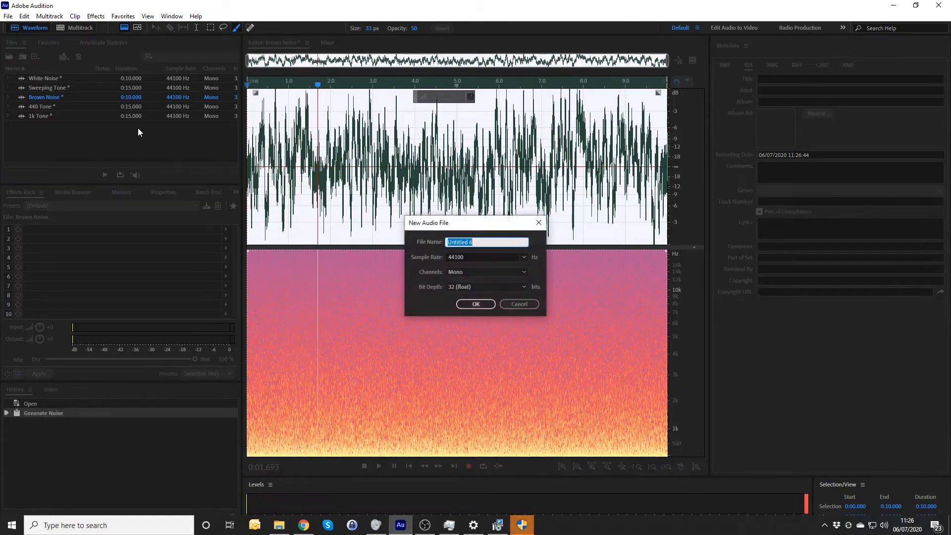
pyautogui.write('Pink Noise')
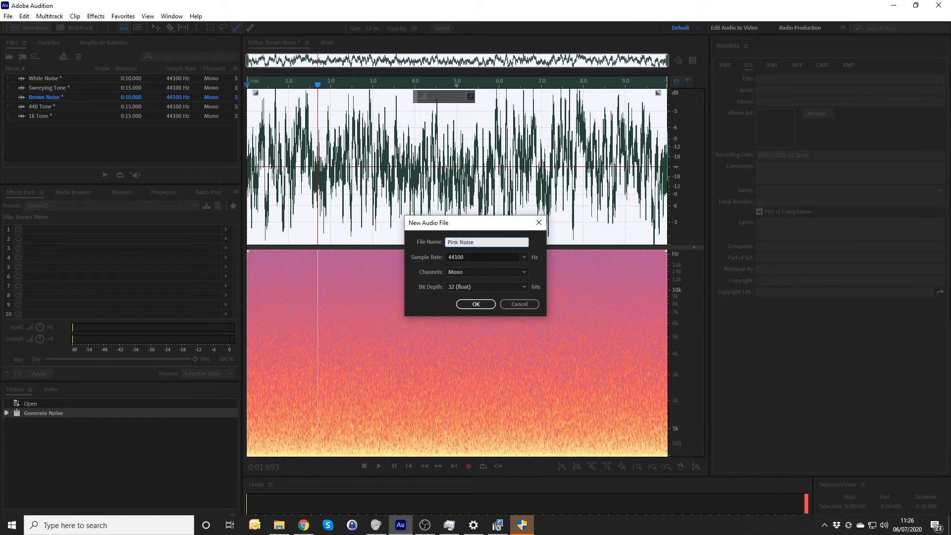
pyautogui.press('Return')
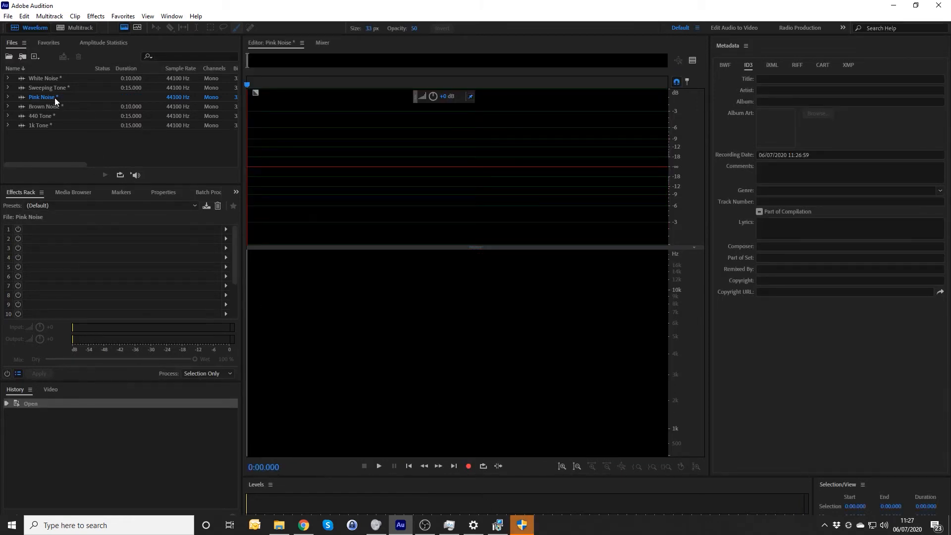
# Generate 10 seconds of noise with the color set to Pink in the Pink Noise file and play it briefly.
pyautogui.click(96, 15)
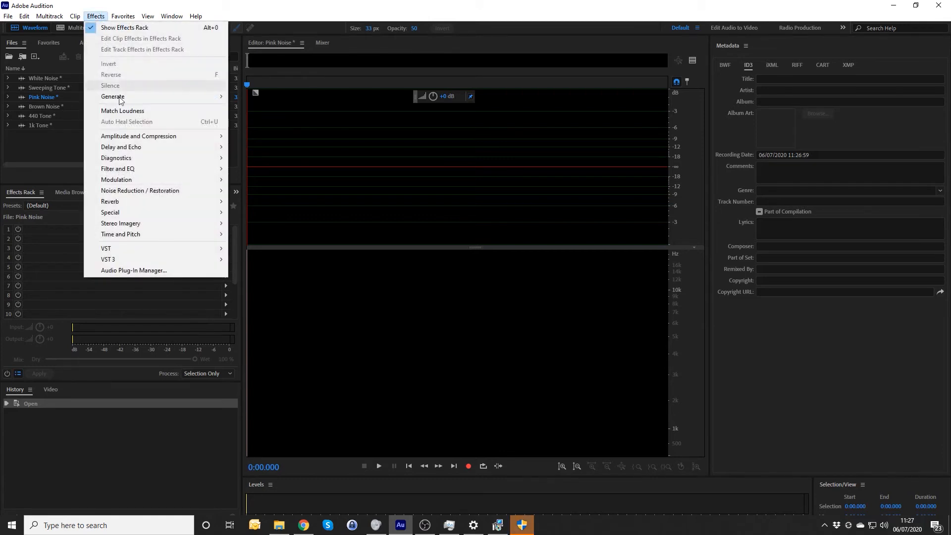
pyautogui.moveTo(122, 98)
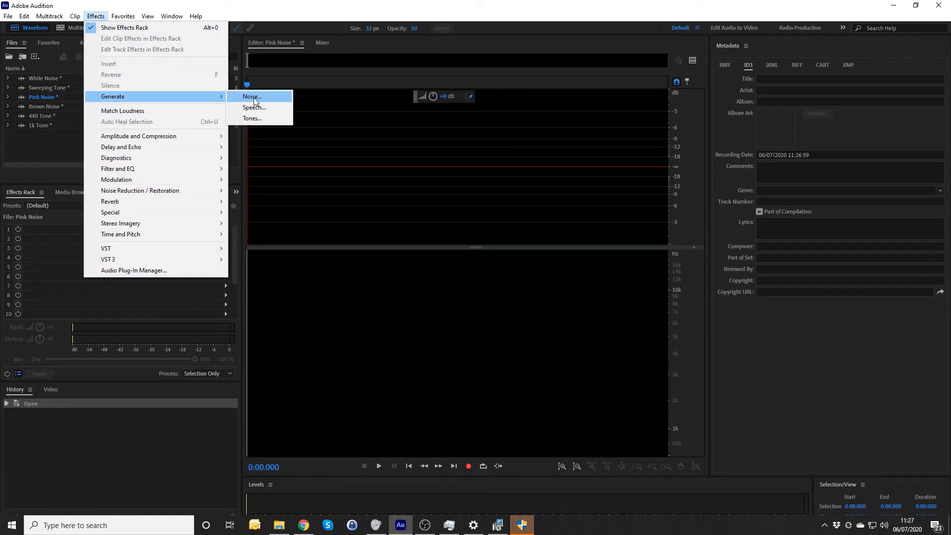
pyautogui.click(248, 95)
pyautogui.click(366, 188)
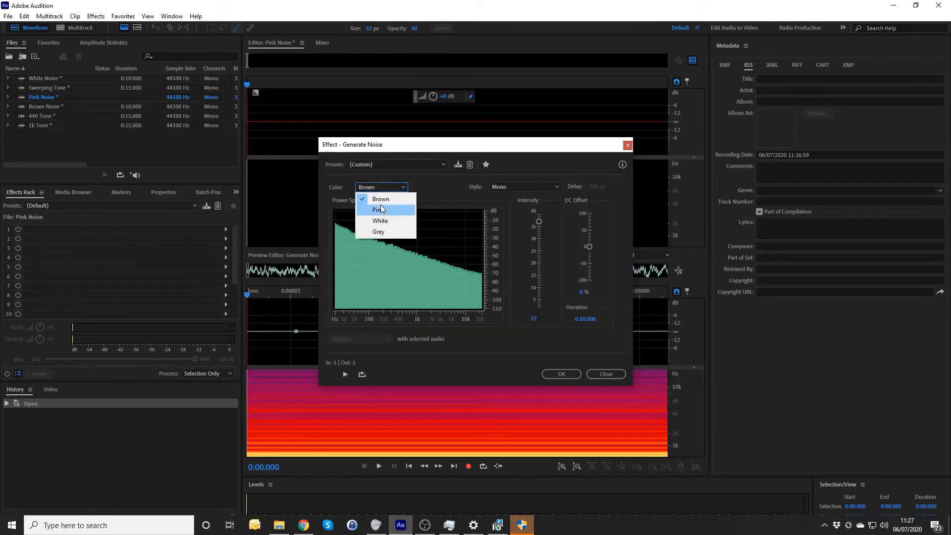
pyautogui.click(381, 209)
pyautogui.click(389, 189)
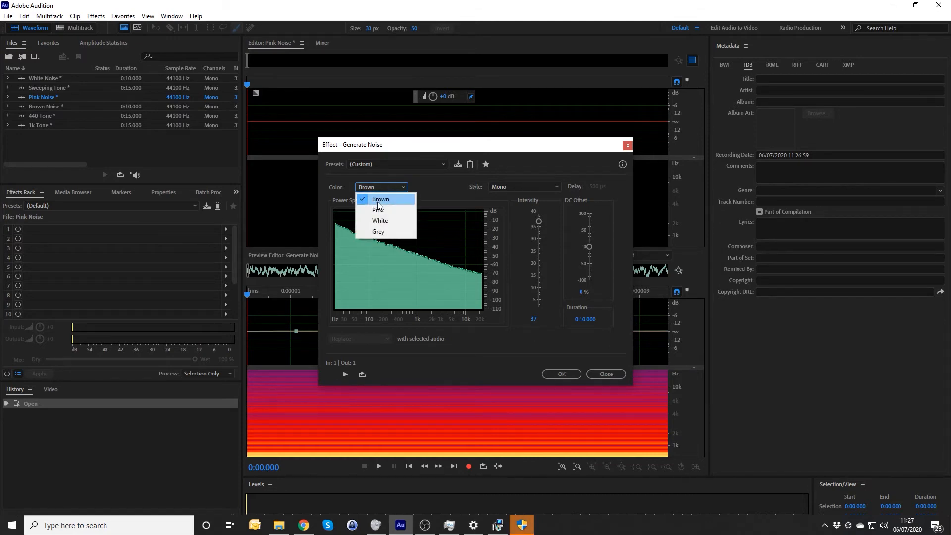
pyautogui.click(378, 209)
pyautogui.click(559, 374)
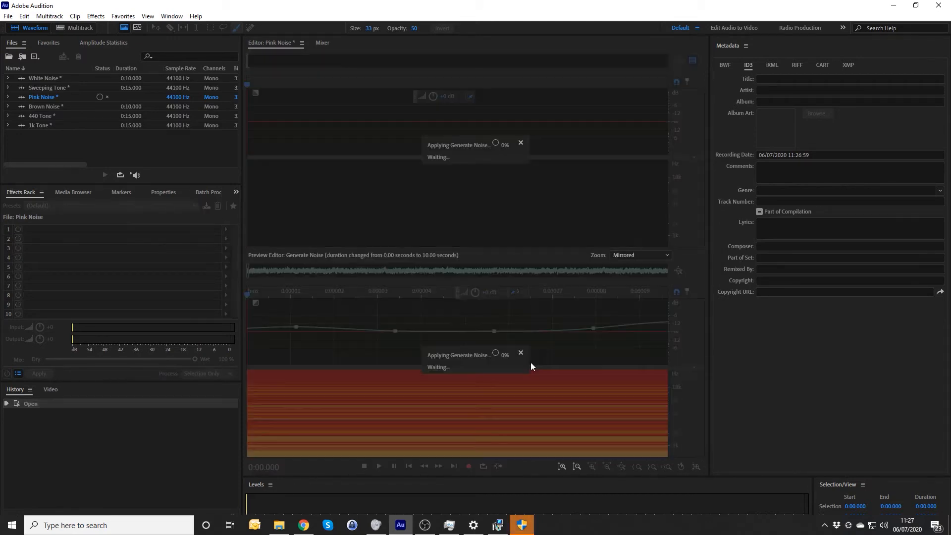
pyautogui.press('space')
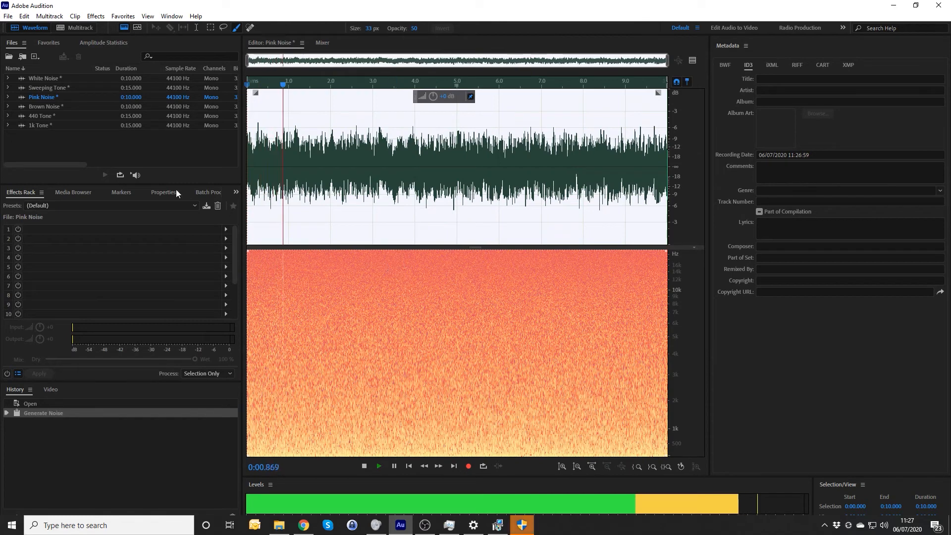
pyautogui.click(103, 150)
pyautogui.press('space')
# Create a new audio file named "Grey Noise" with the default sample rate, channels and bit depth.
pyautogui.hotkey('ctrl', 'shift', 'n')
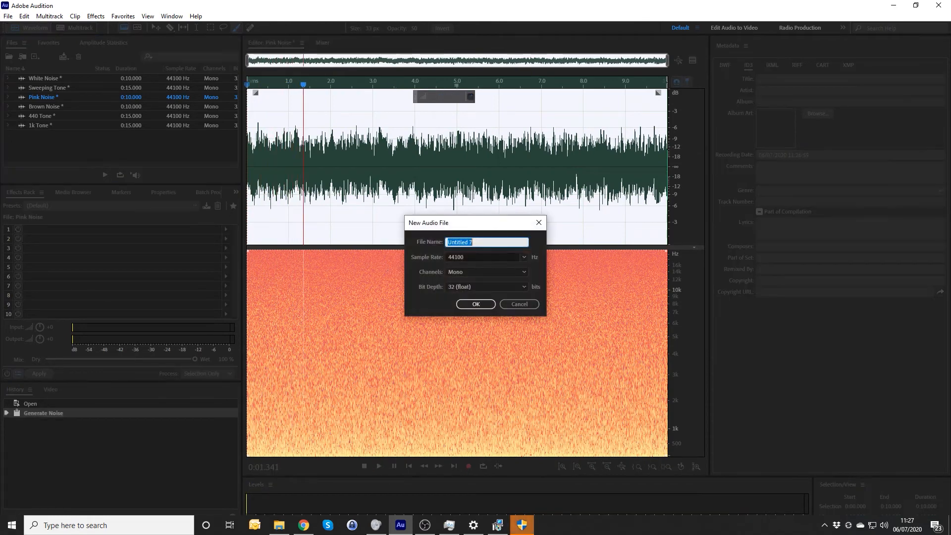
pyautogui.write('Grey Noise')
pyautogui.press('Return')
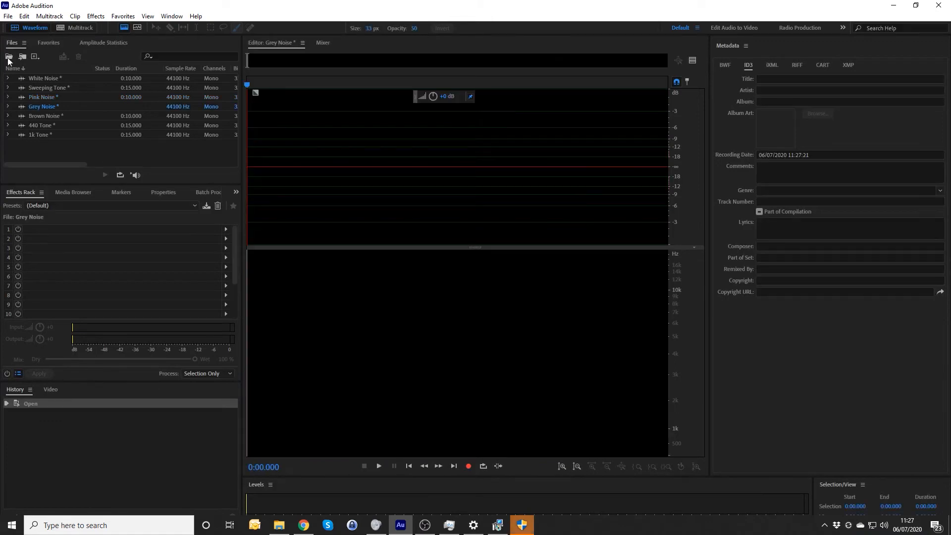
# Generate 10 seconds of noise with the color set to Grey in the Grey Noise file and play it briefly.
pyautogui.click(95, 16)
pyautogui.moveTo(141, 97)
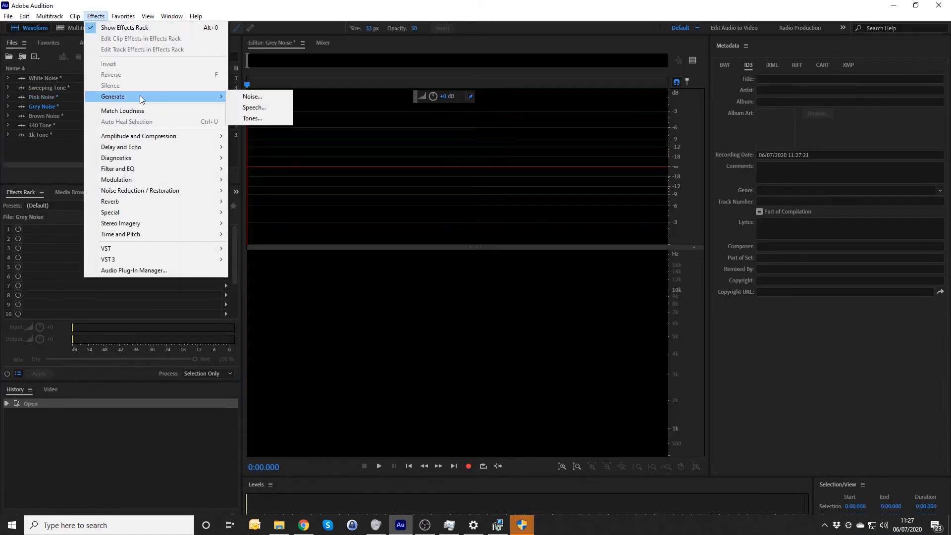
pyautogui.click(252, 97)
pyautogui.click(388, 187)
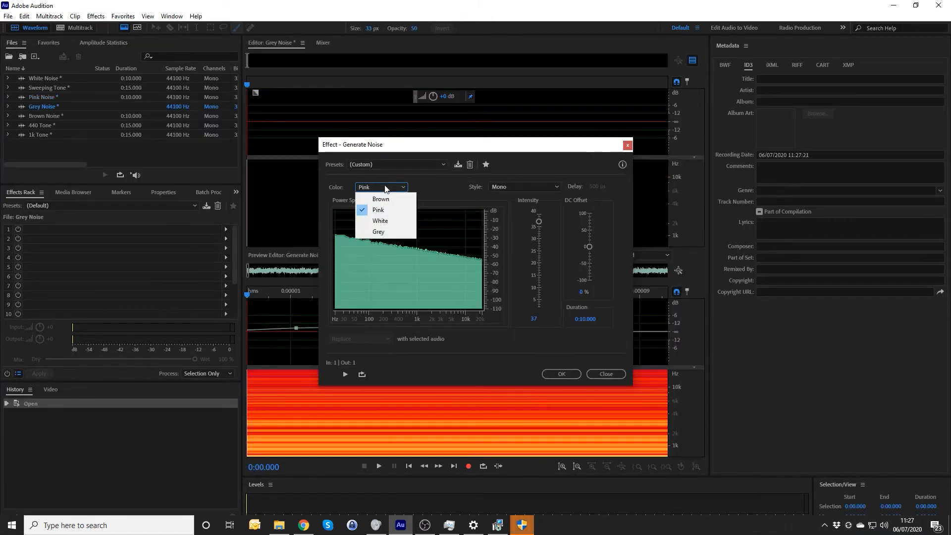
pyautogui.click(391, 232)
pyautogui.click(568, 376)
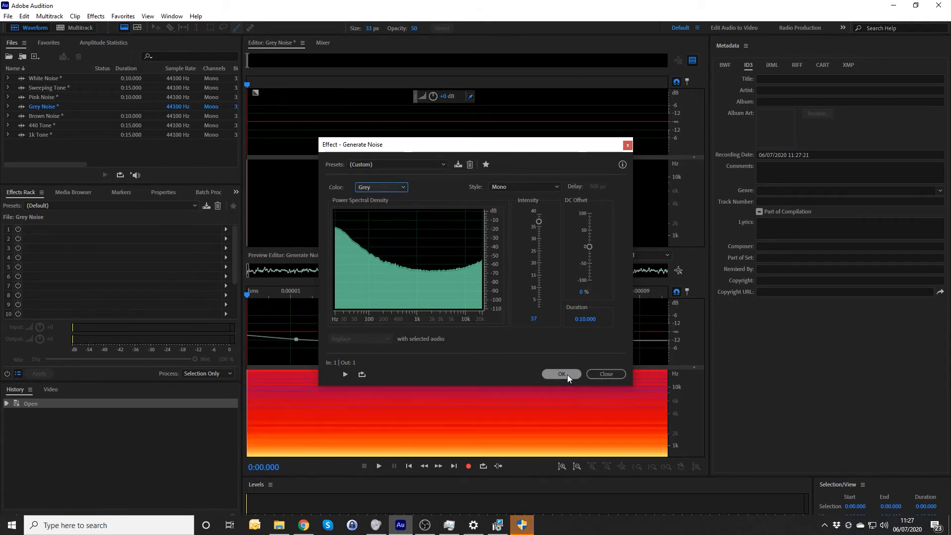
pyautogui.press('space')
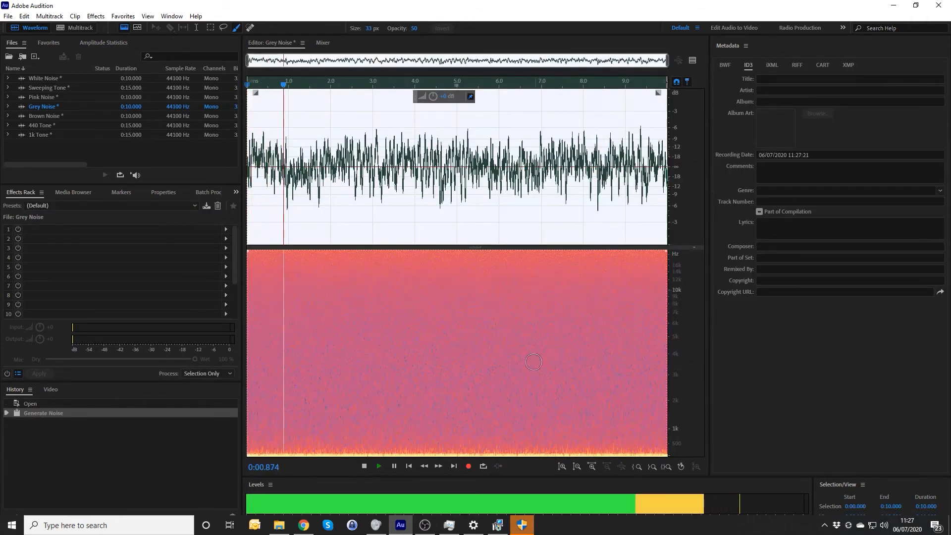
pyautogui.press('space')
pyautogui.click(104, 152)
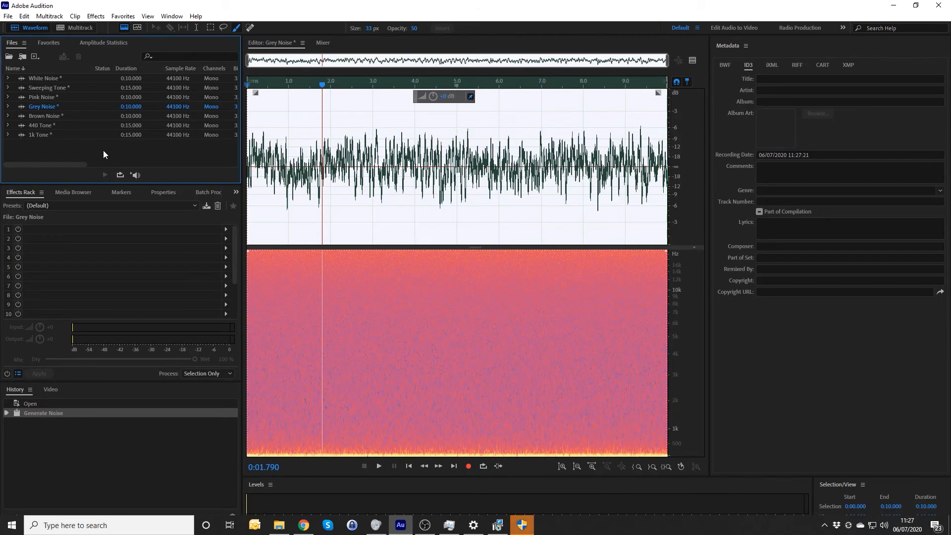